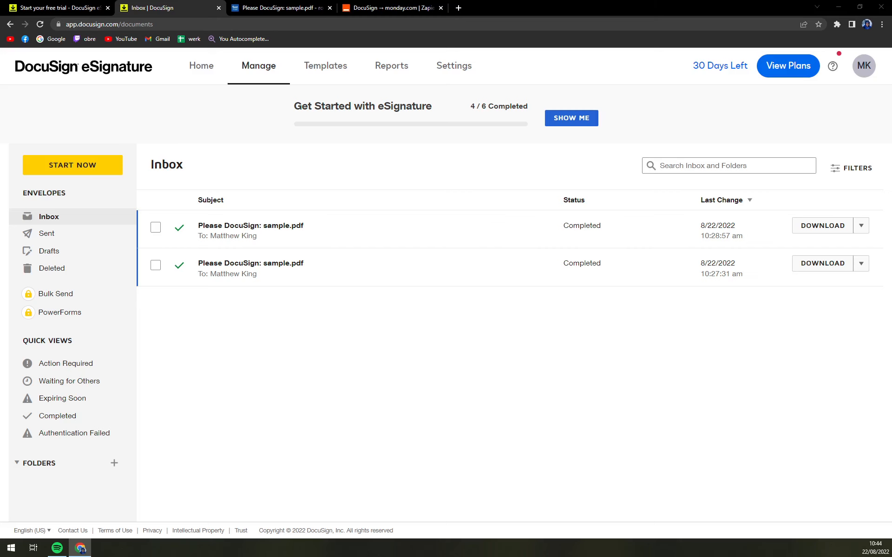
Open the sample.pdf signing request from the DocuSign e-mail and continue to the document to review its fields
left_click(302, 7)
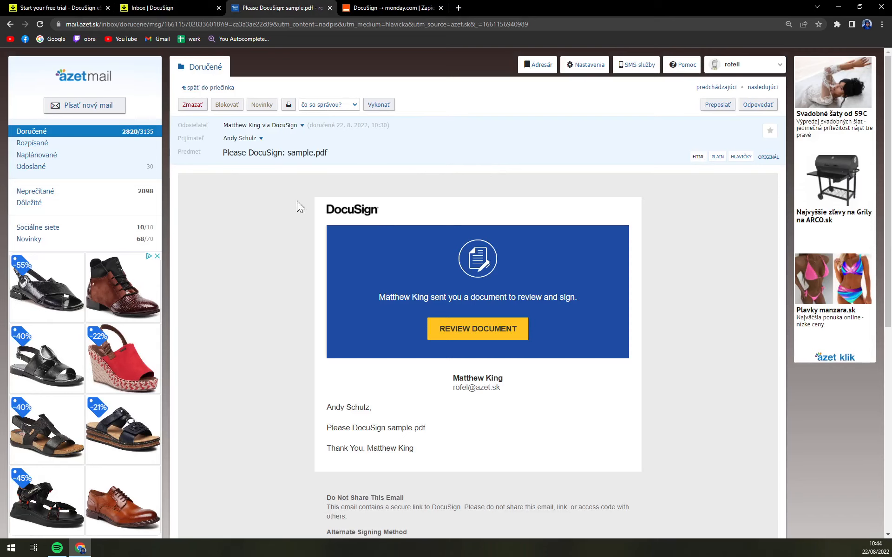
scroll(283, 246, "down", 3)
scroll(281, 288, "up", 3)
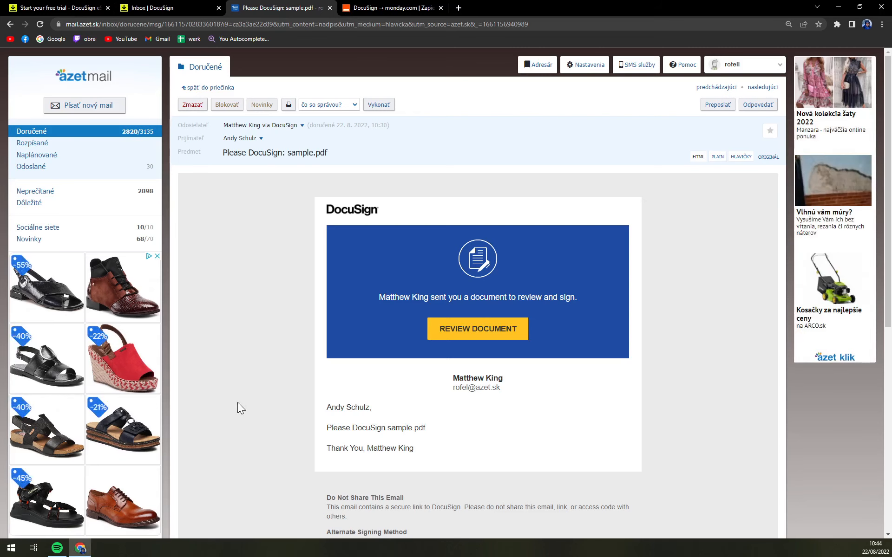
left_click(453, 334)
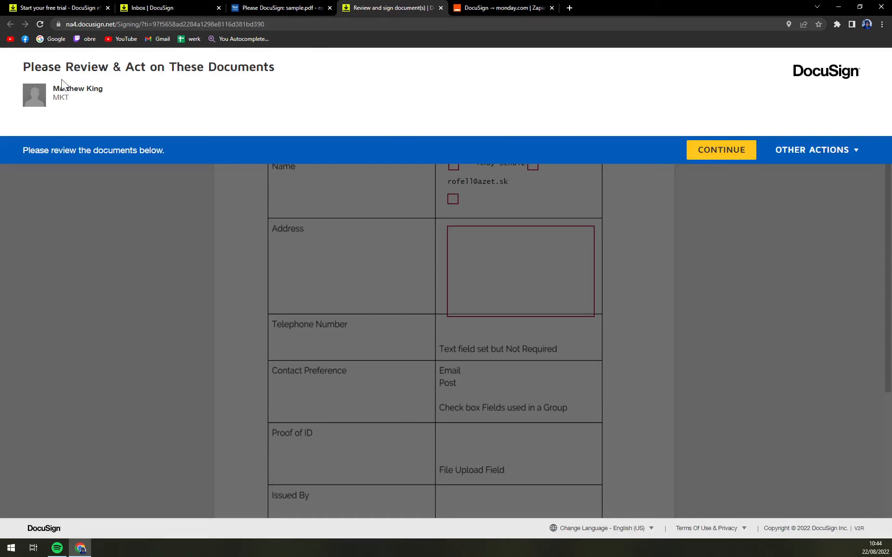
left_click(732, 146)
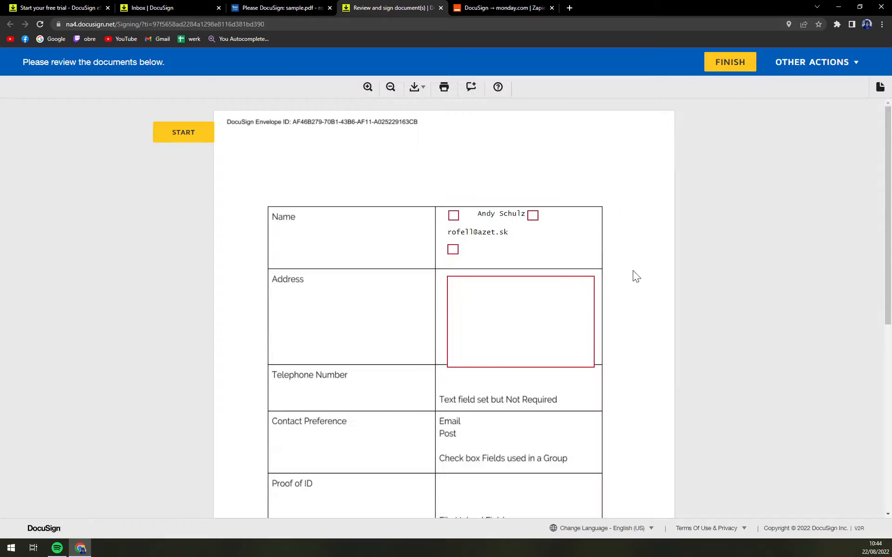
scroll(544, 253, "down", 8)
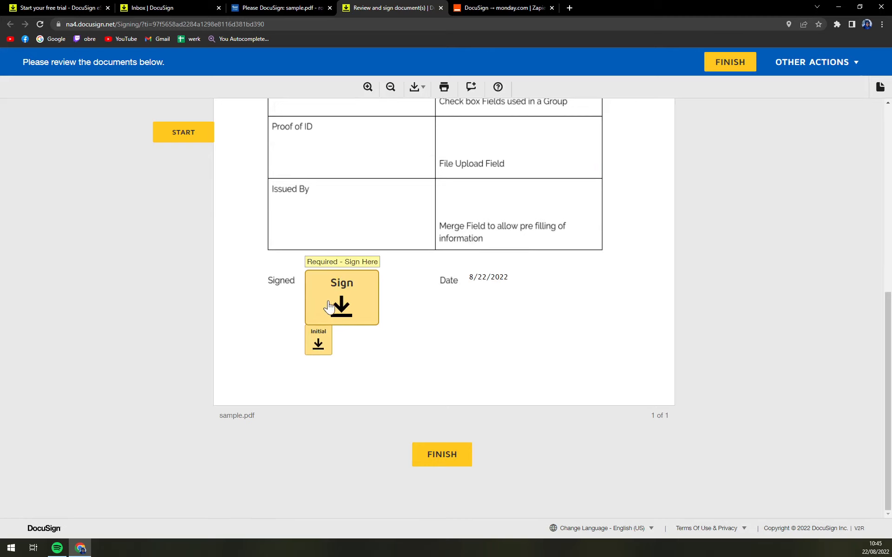
scroll(345, 330, "up", 8)
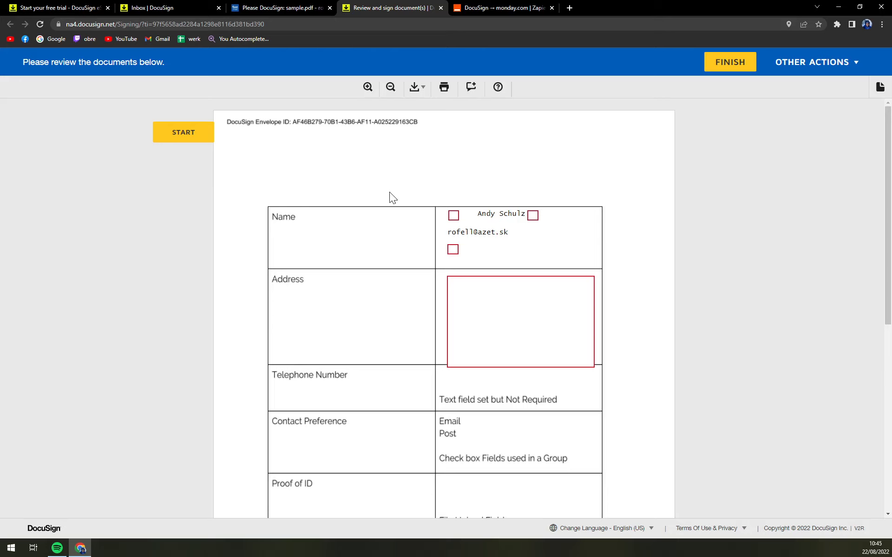
key("Tab")
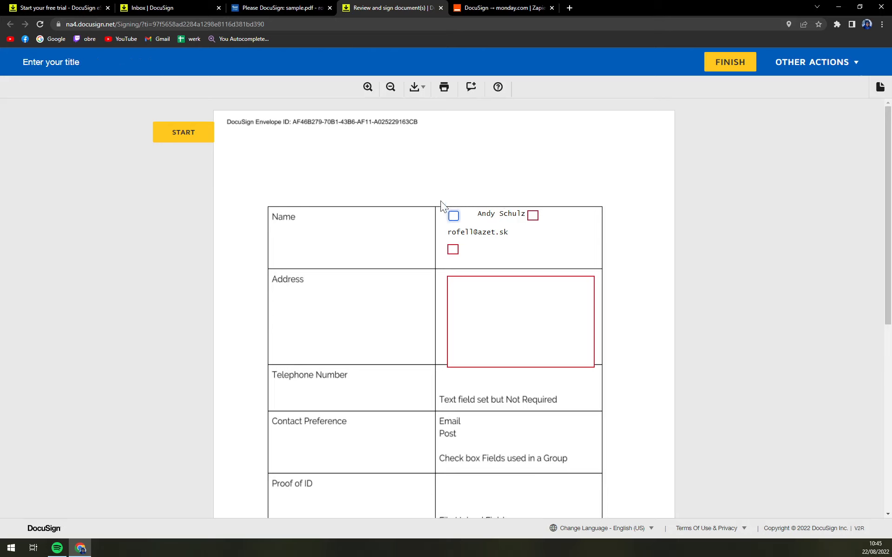
type("sdfsd")
key("BackSpace")
key("BackSpace")
key("BackSpace")
key("BackSpace")
key("BackSpace")
left_click(471, 232)
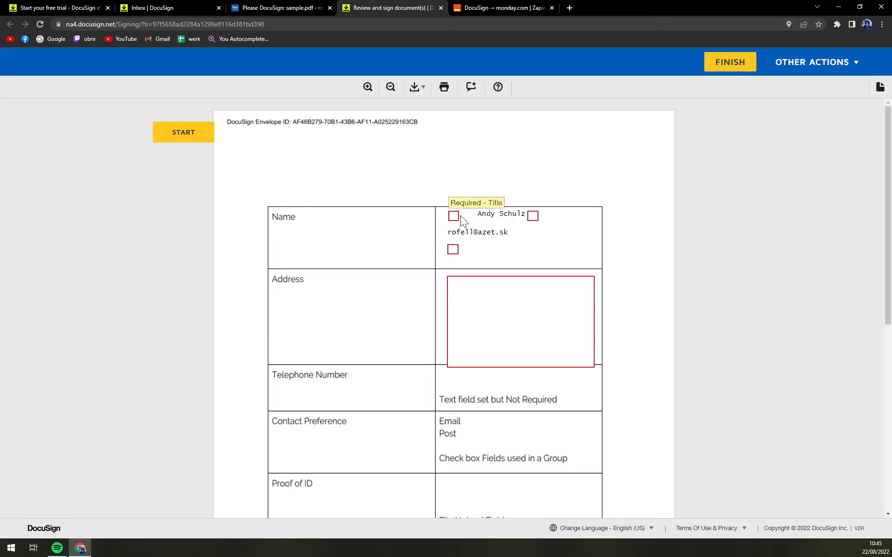
left_click_drag(470, 215, 533, 222)
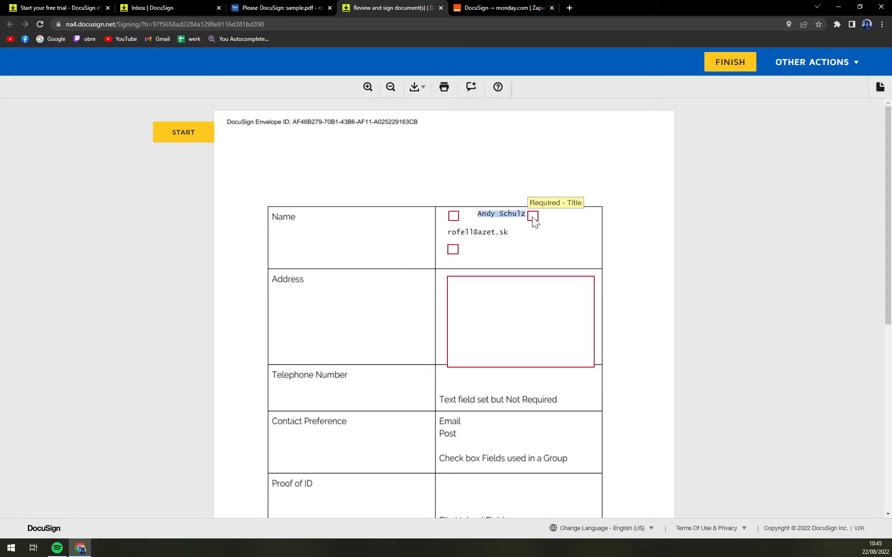
left_click(556, 281)
left_click(593, 371)
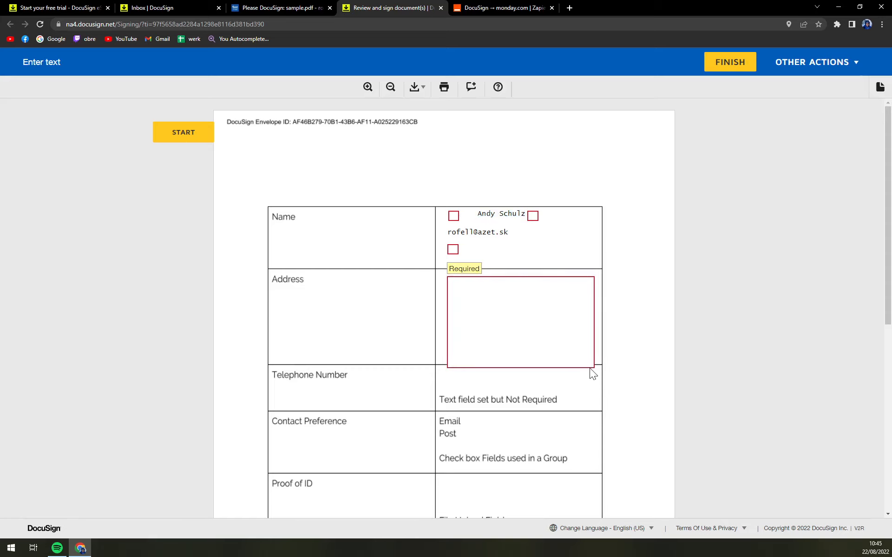
scroll(541, 413, "down", 6)
scroll(574, 267, "up", 6)
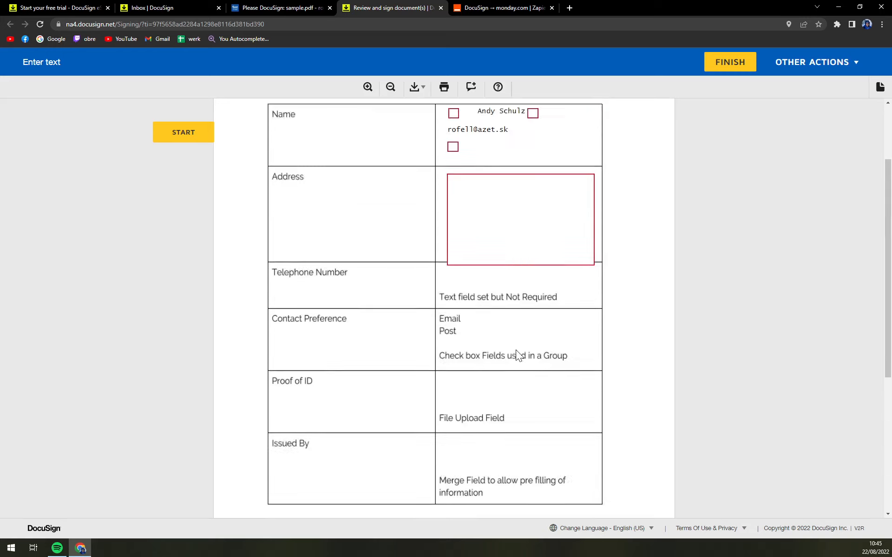
left_click(502, 311)
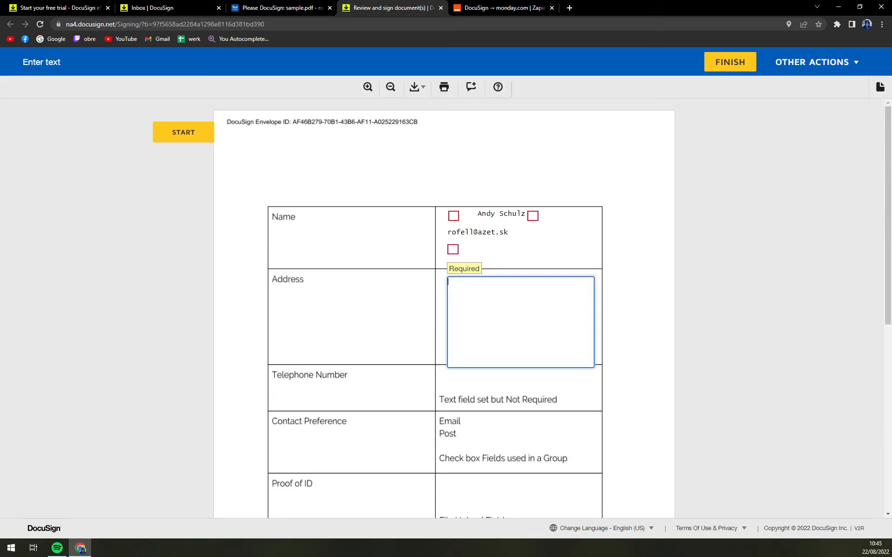
Enter "Ing" as the title beside the signer's name and "Matt Tech Tips" as the company
left_click(455, 217)
type("Ing")
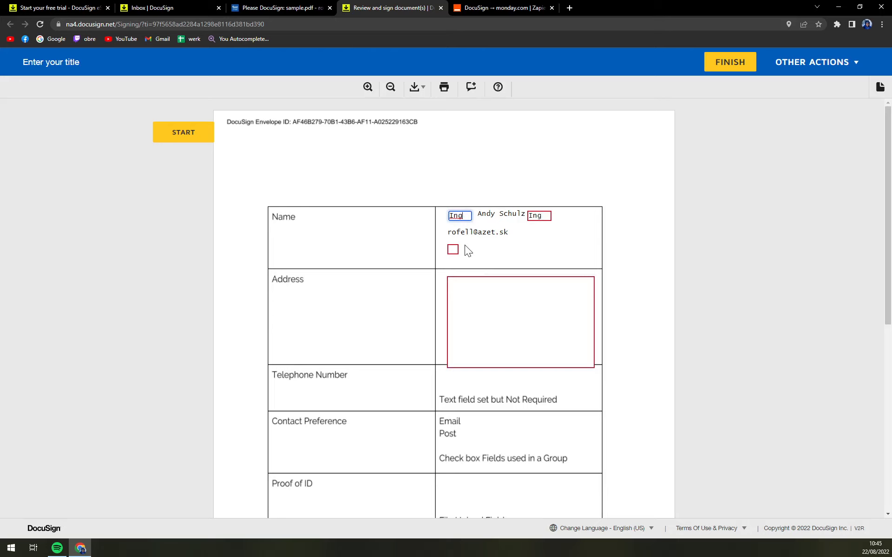
left_click(453, 250)
left_click(539, 216)
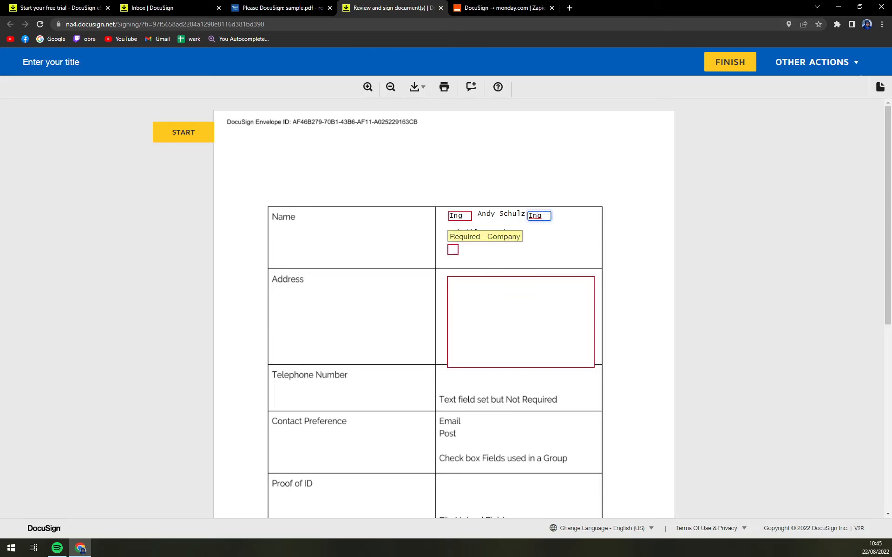
left_click(453, 250)
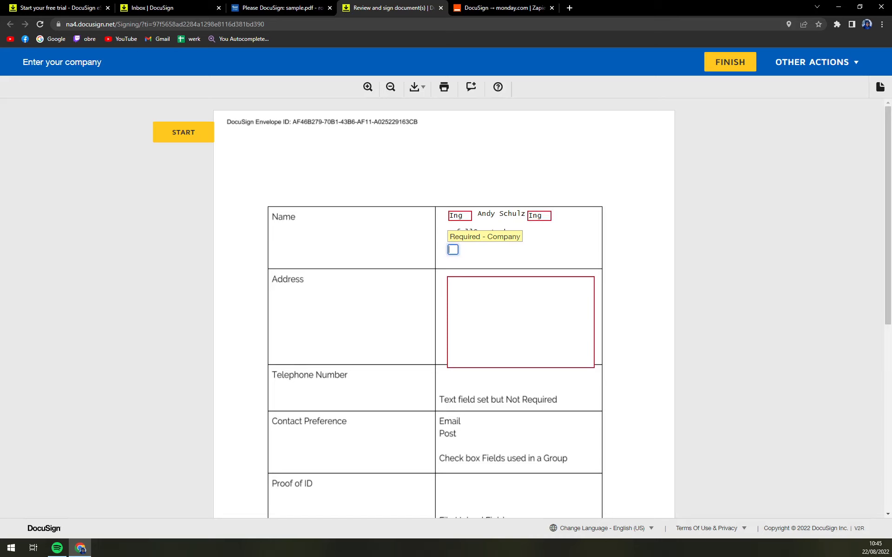
type("Matt Tech Tip")
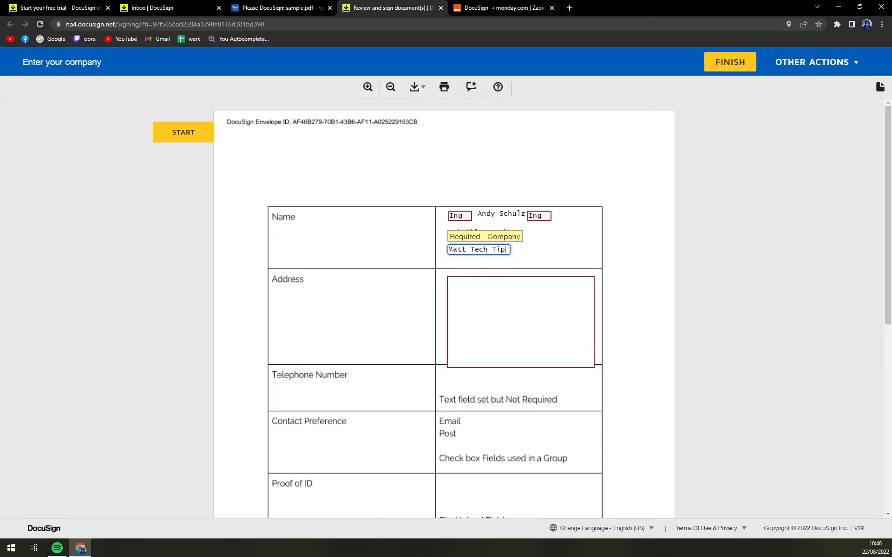
type("s")
Fill the required Address field with the signer's postal address on separate lines for street, state and country
key("Tab")
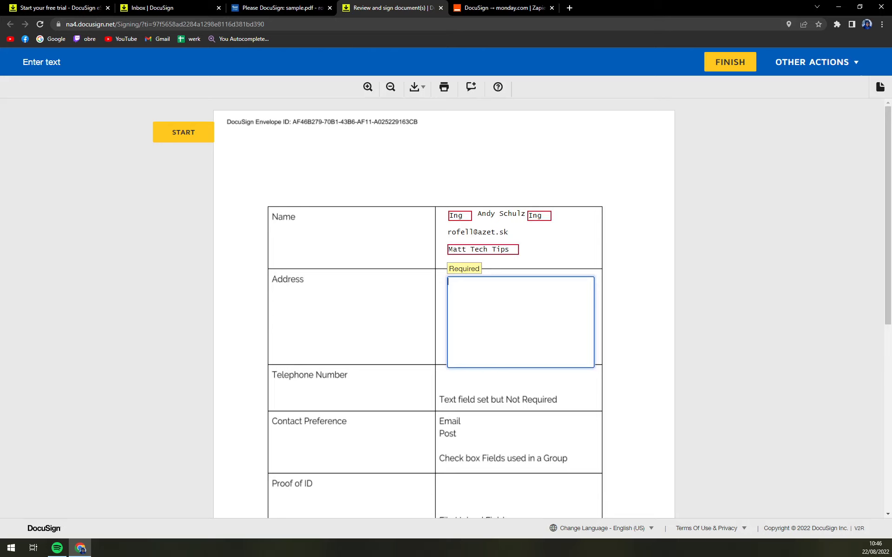
type("Perfect Strett")
key("BackSpace")
key("BackSpace")
key("BackSpace")
type("et 54000")
key("Return")
type("NY ")
type("US")
left_click(634, 349)
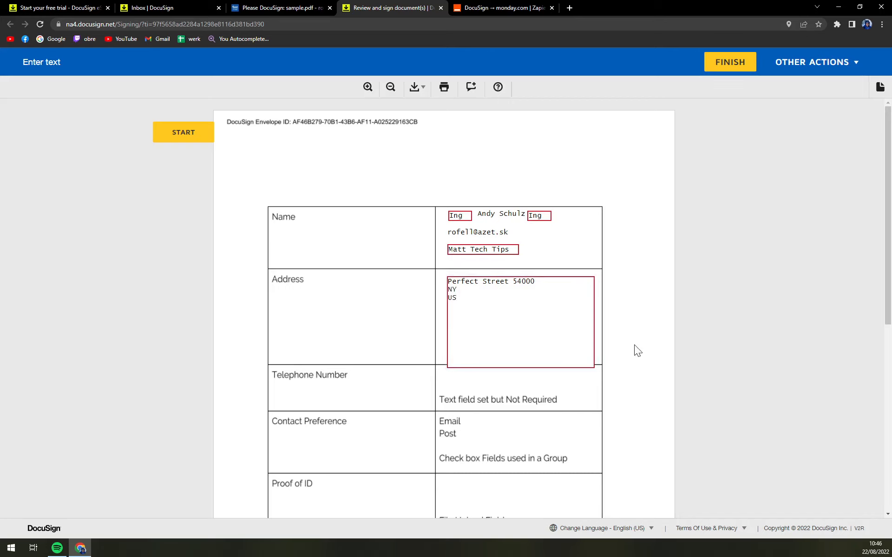
Sign the Signed field at the end of the document with a hand-drawn signature and adopt it
scroll(517, 330, "down", 4)
scroll(479, 233, "up", 4)
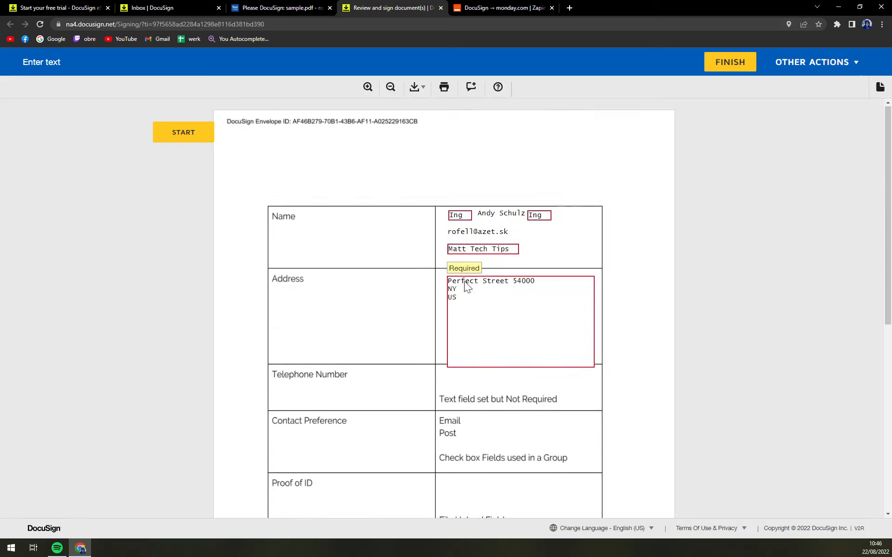
scroll(505, 426, "down", 3)
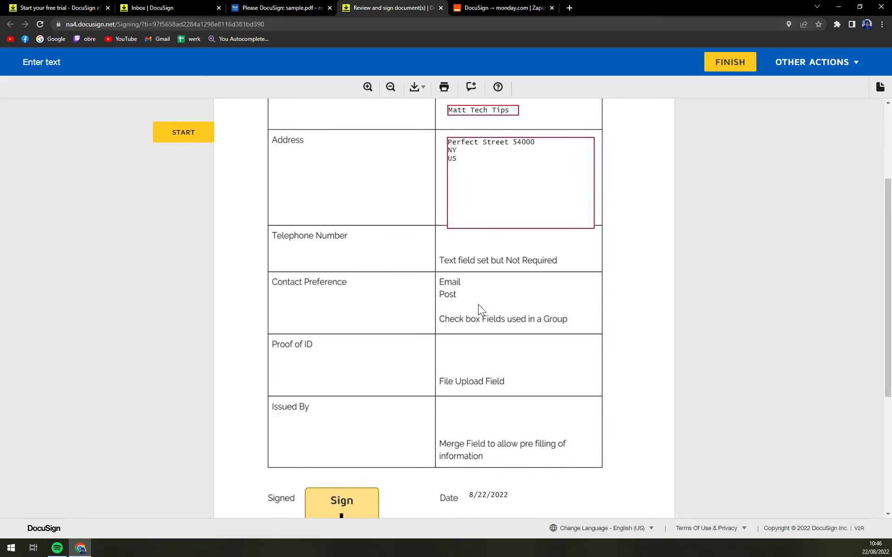
scroll(479, 305, "down", 4)
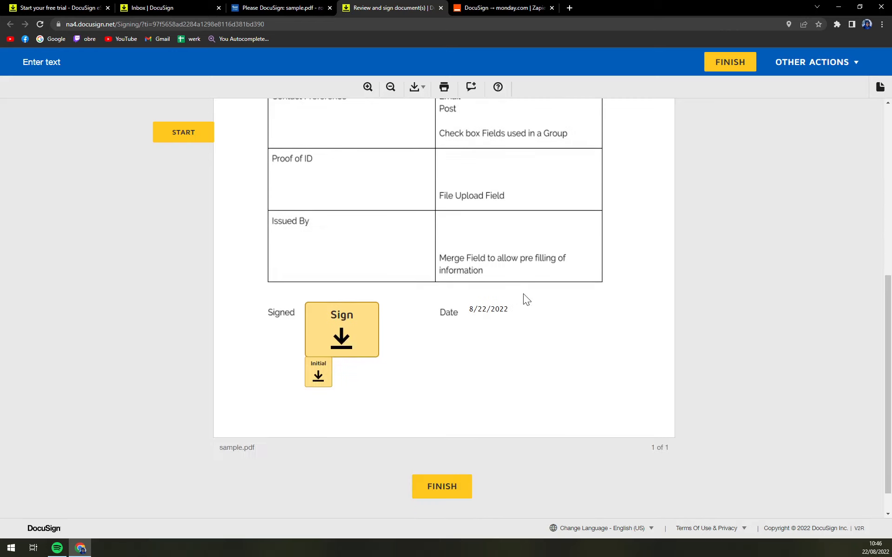
left_click(346, 334)
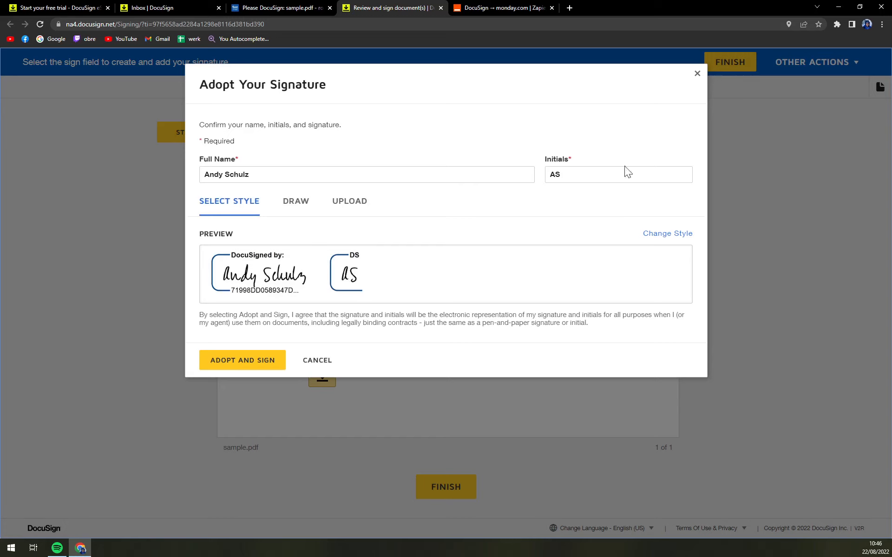
left_click(696, 74)
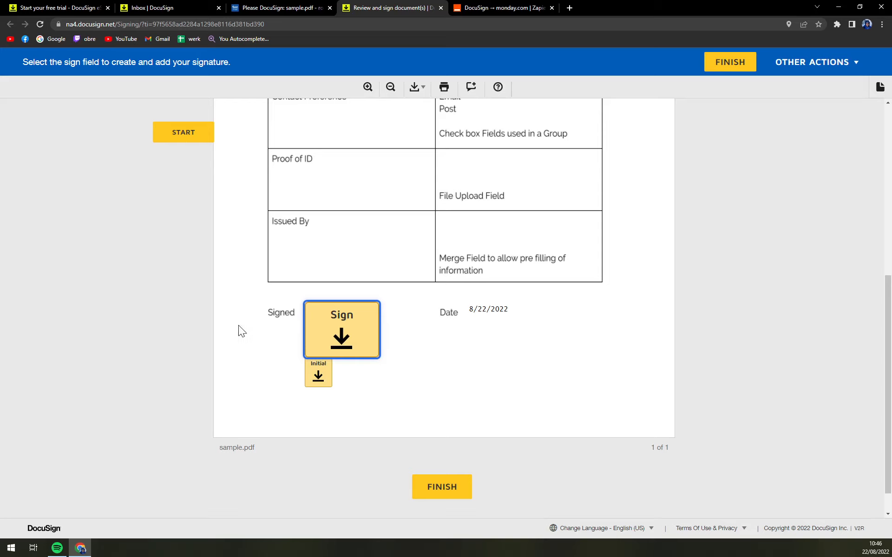
left_click(341, 337)
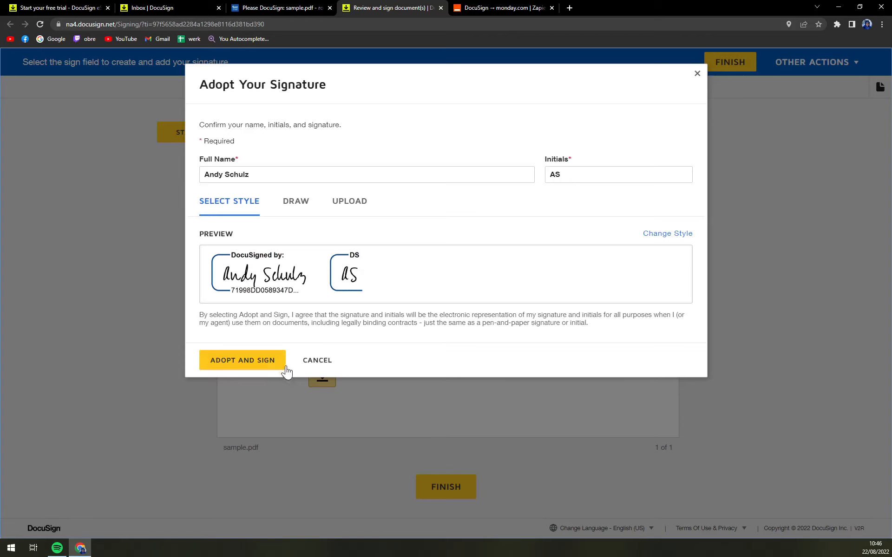
left_click(293, 201)
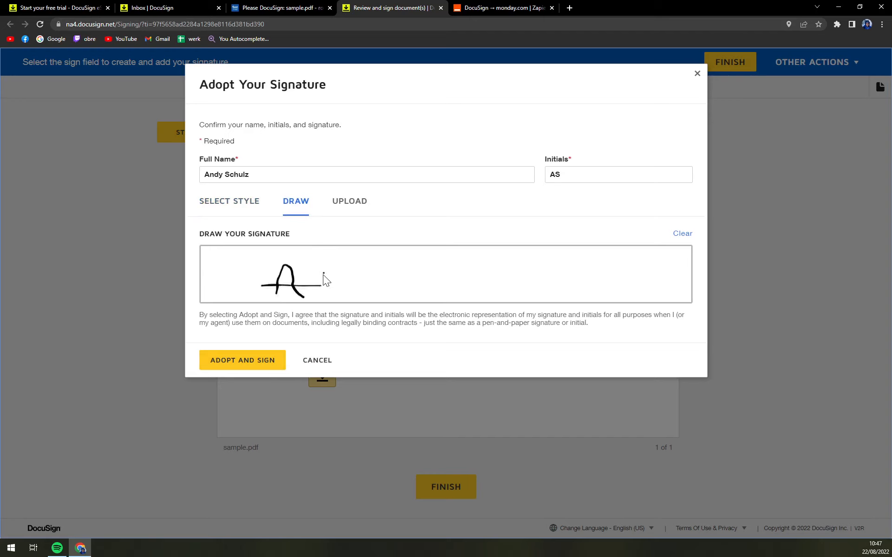
mouse_move(324, 281)
left_mouse_down()
mouse_move(359, 272)
mouse_move(395, 291)
mouse_move(412, 283)
left_mouse_up()
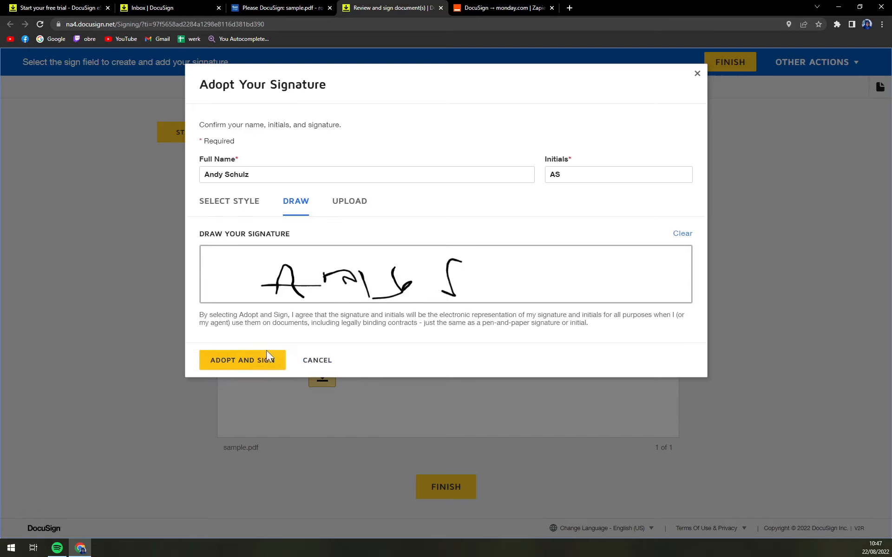
left_click(260, 366)
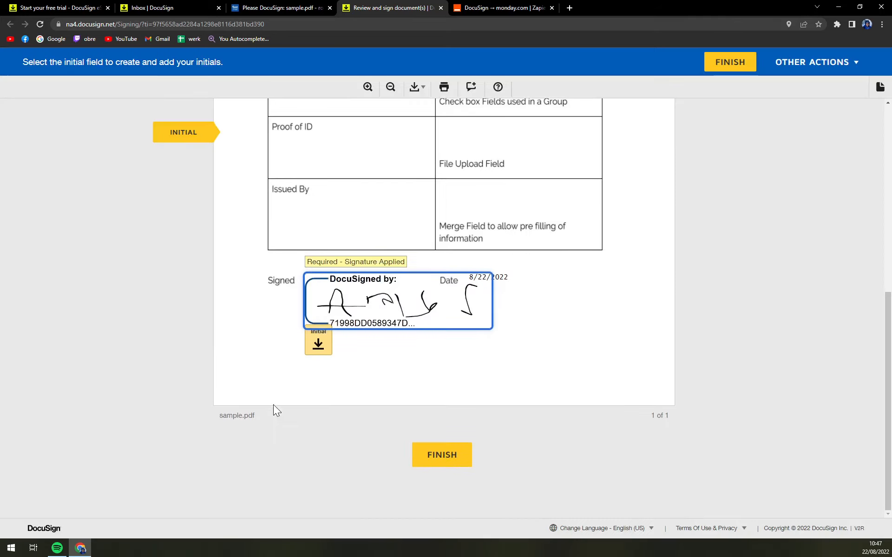
Draw and adopt the signer's initials in the initial field, and finish the completed document
left_click(318, 341)
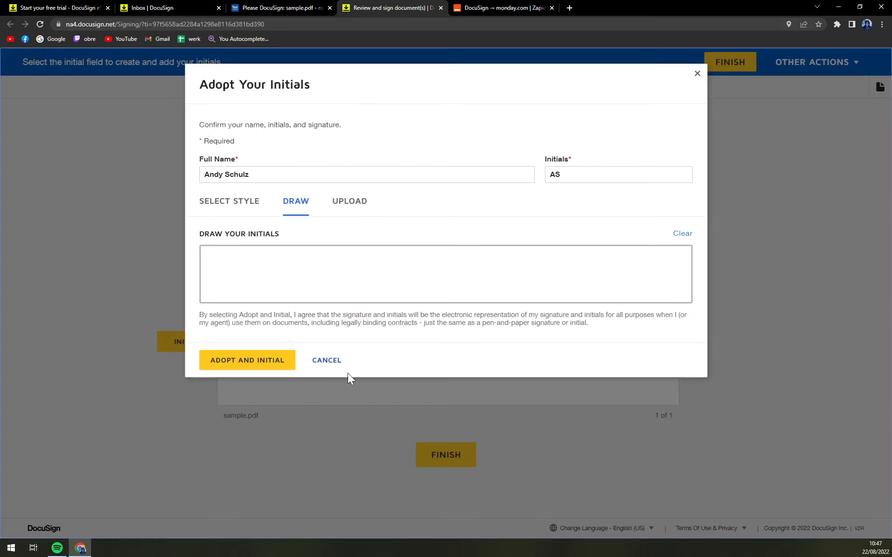
left_click_drag(330, 260, 352, 288)
mouse_move(321, 275)
left_mouse_down()
mouse_move(358, 269)
mouse_move(371, 292)
mouse_move(354, 281)
left_mouse_up()
left_click(258, 365)
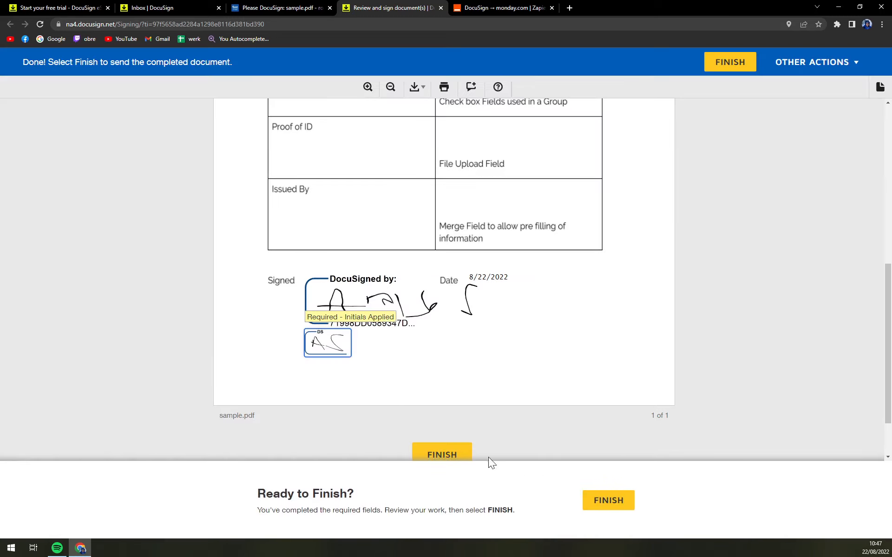
scroll(464, 418, "down", 1)
left_click(439, 407)
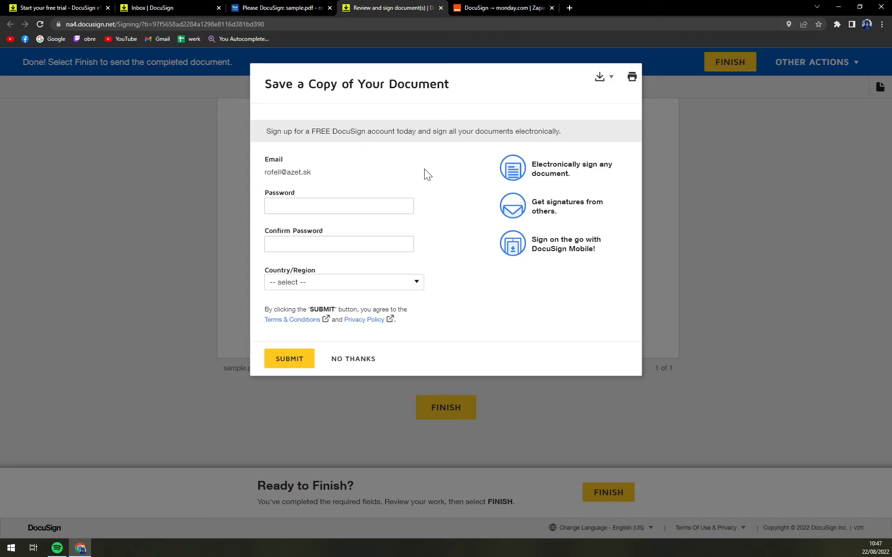
Try entering and confirming an account password in the free DocuSign sign-up form
left_click(349, 206)
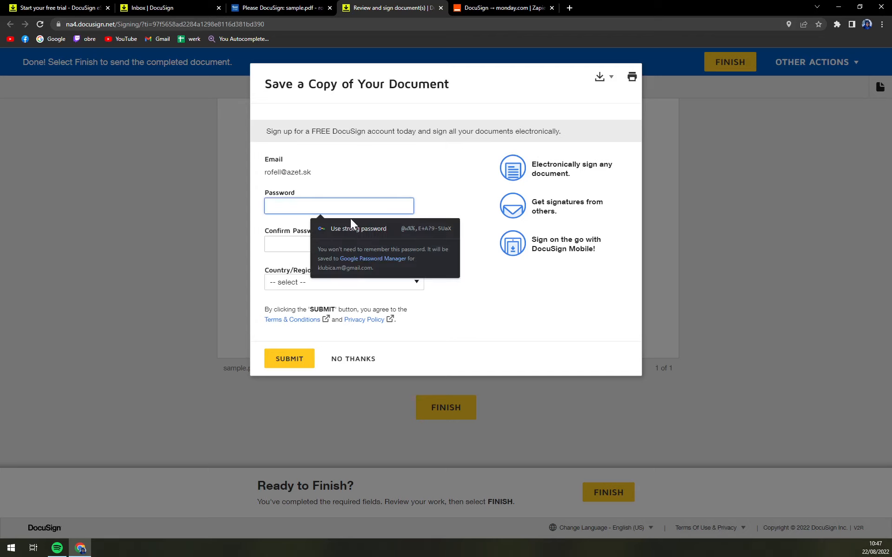
left_click(408, 187)
left_click(405, 200)
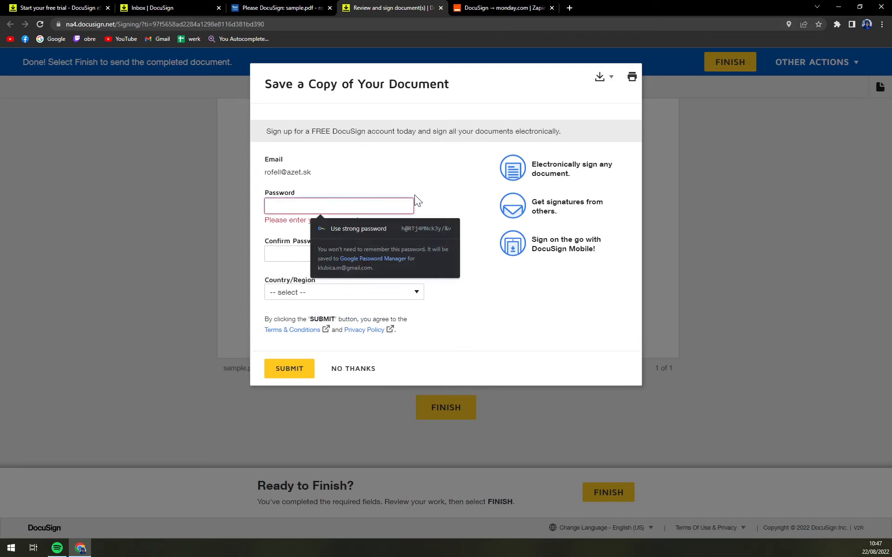
type("•")
key("BackSpace")
type("•••")
key("BackSpace")
key("BackSpace")
key("BackSpace")
key("BackSpace")
type("••••••••")
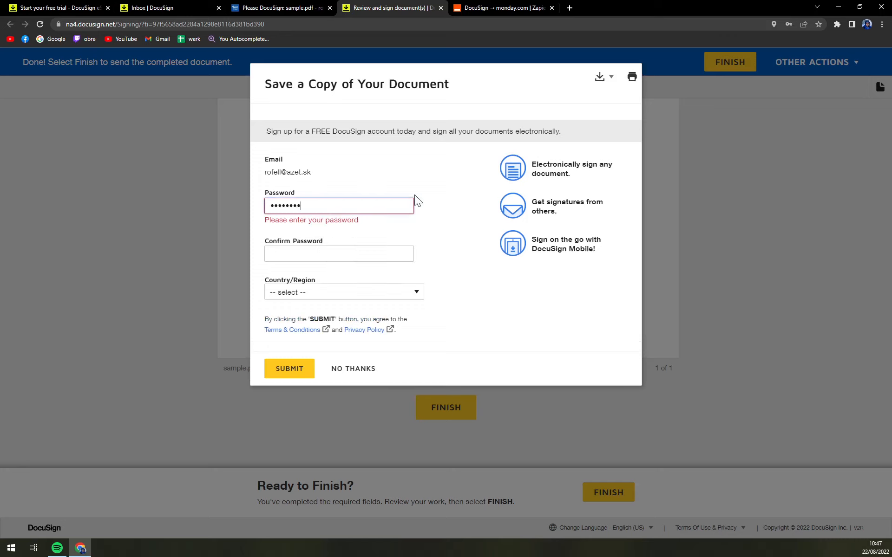
key("Tab")
type("•••")
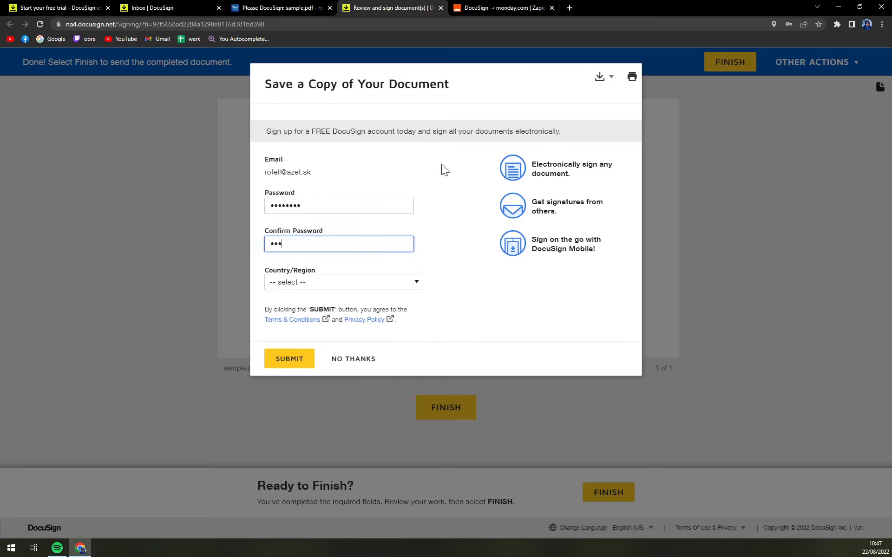
key("BackSpace")
key("BackSpace")
key("BackSpace")
Decline the free account sign-up offer for saving a copy of the document
left_click(348, 359)
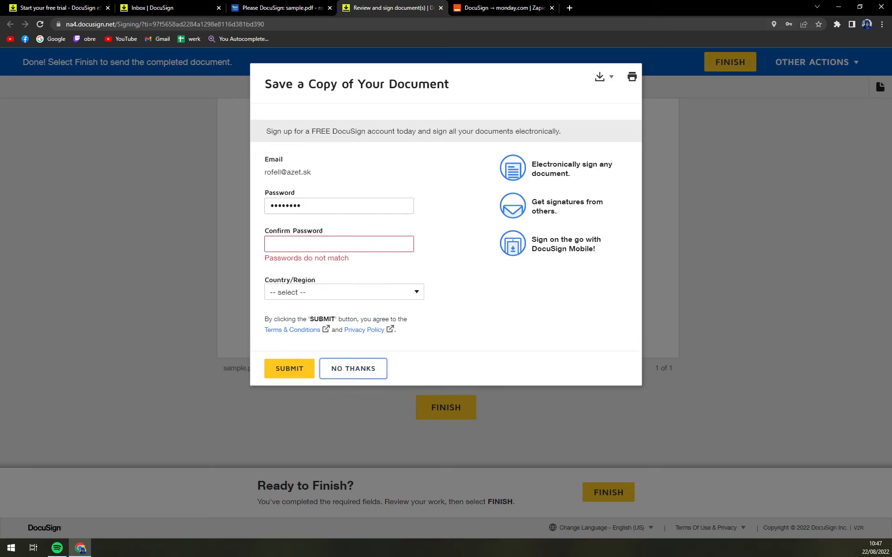
Dismiss the save-a-copy dialog without signing up, and list the completed envelopes in the sender's refreshed DocuSign account
left_click(356, 374)
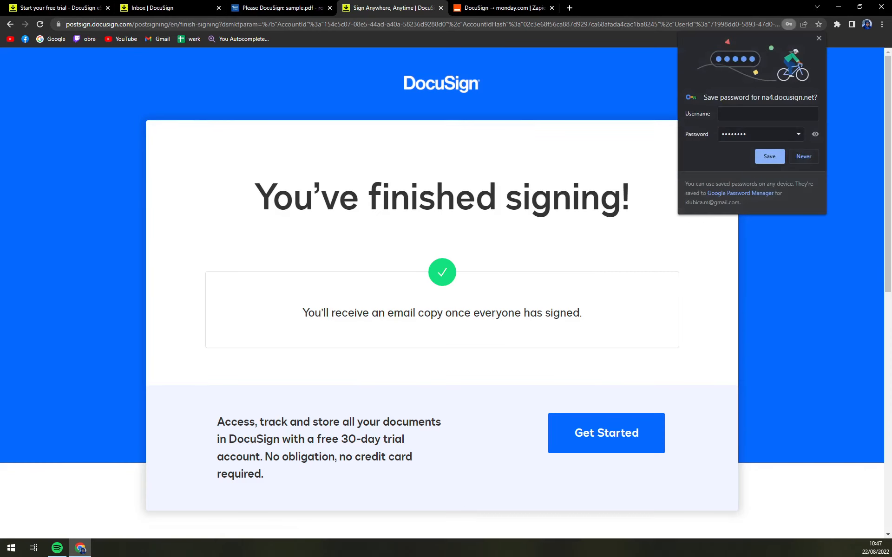
left_click(140, 7)
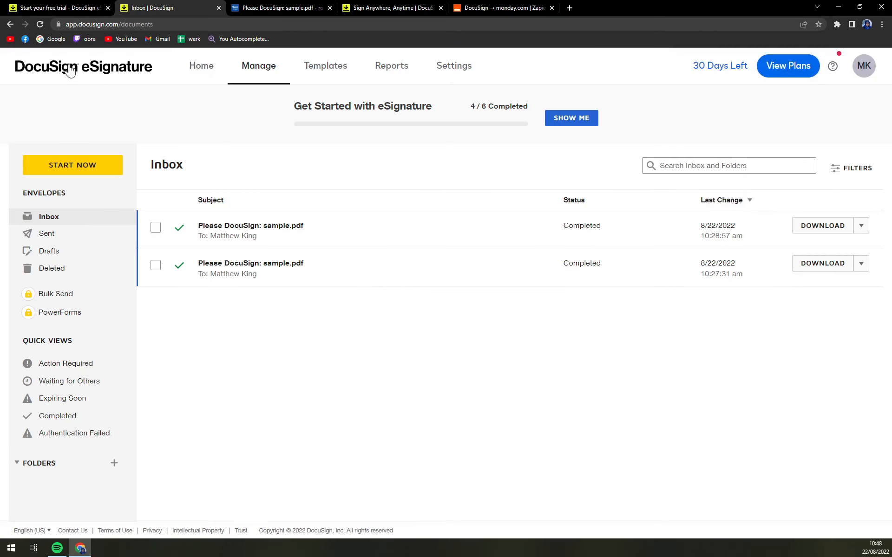
left_click(40, 26)
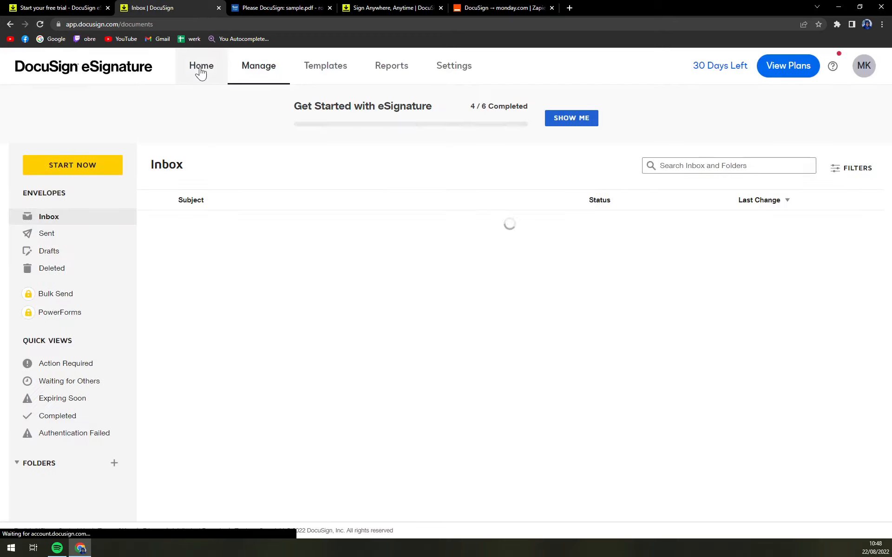
left_click(200, 68)
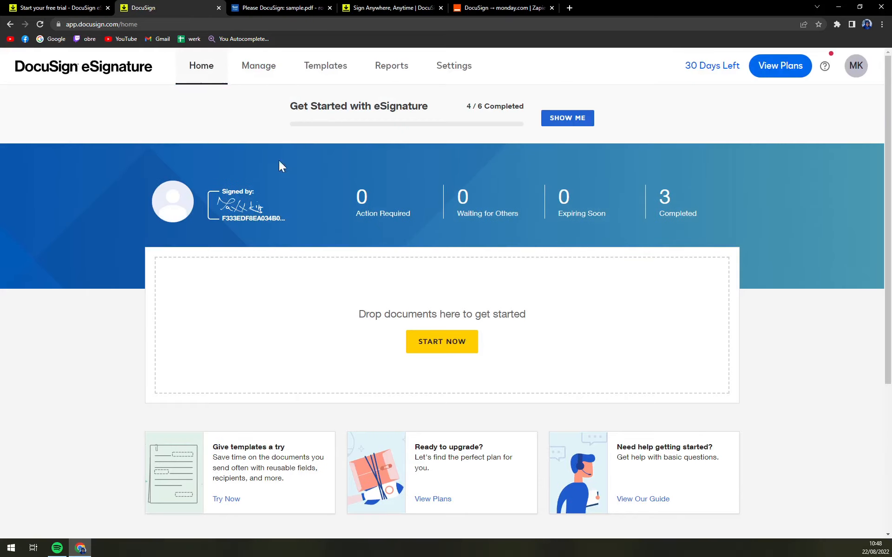
left_click(665, 204)
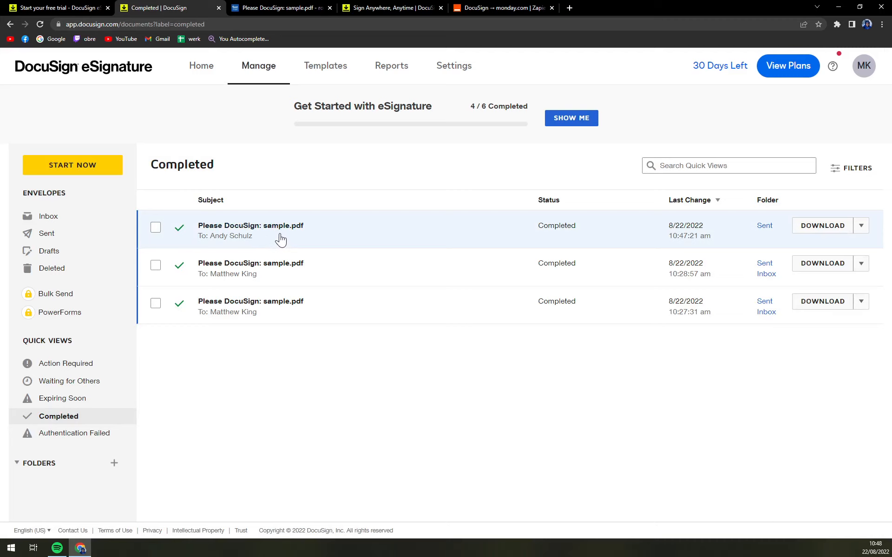
Open sample.pdf from the most recently completed envelope and examine its filled-in fields, signature, date and initials
left_click(280, 239)
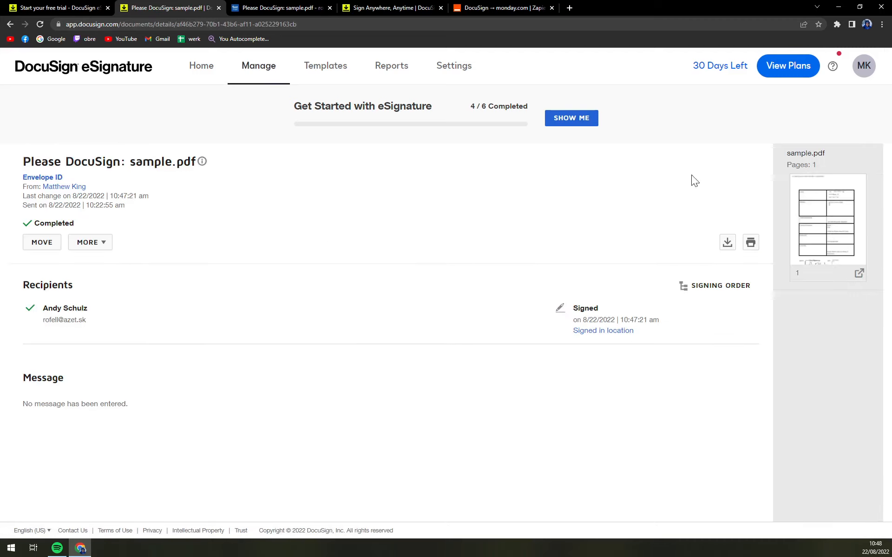
left_click(819, 215)
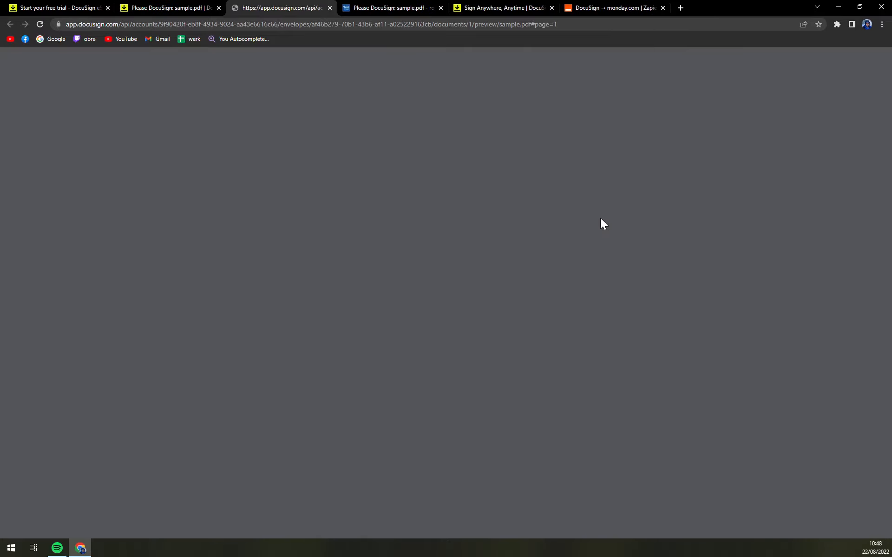
scroll(623, 253, "down", 4)
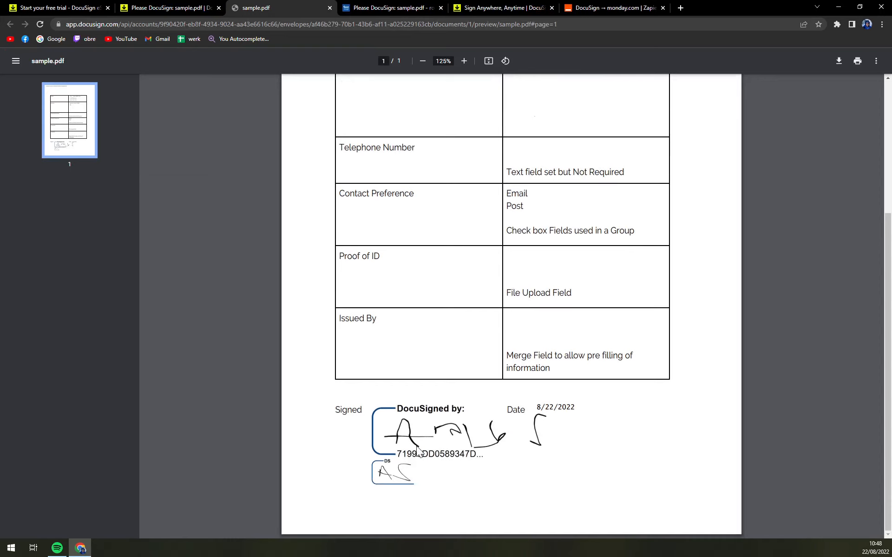
scroll(417, 447, "up", 4)
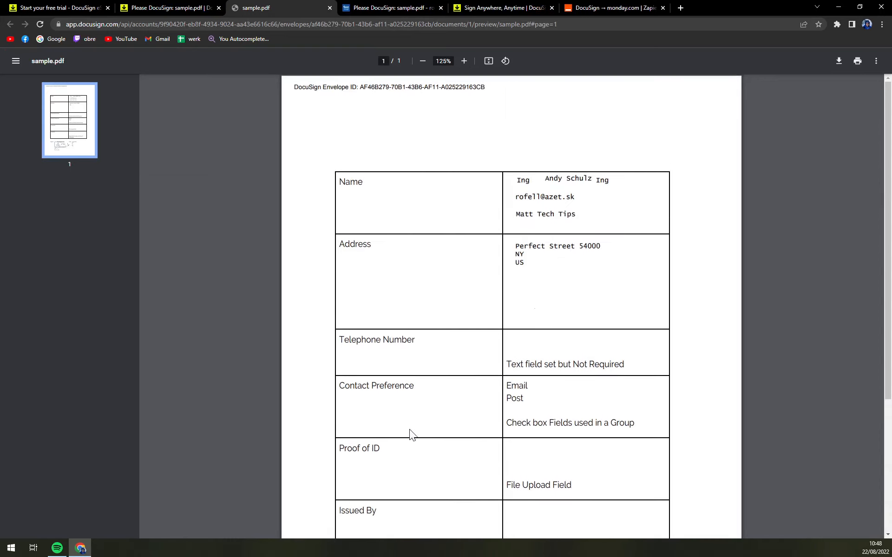
scroll(434, 416, "down", 4)
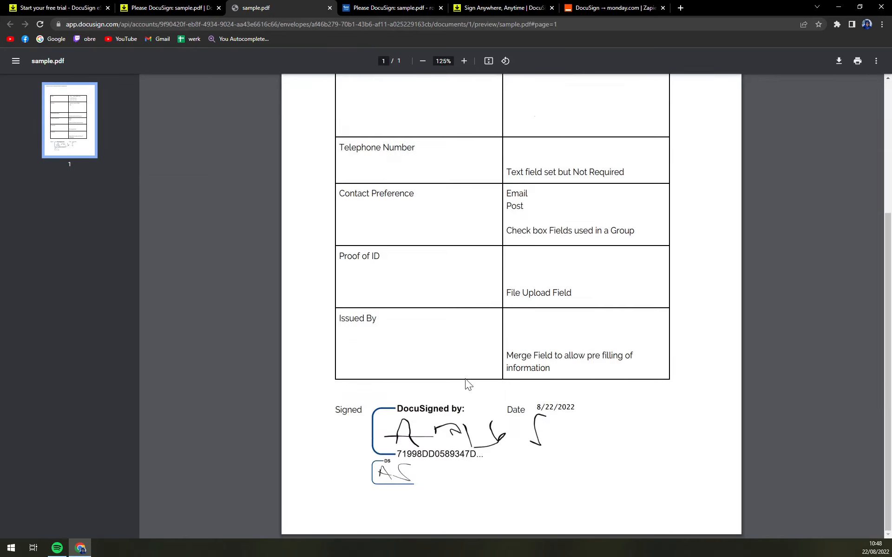
scroll(464, 373, "up", 4)
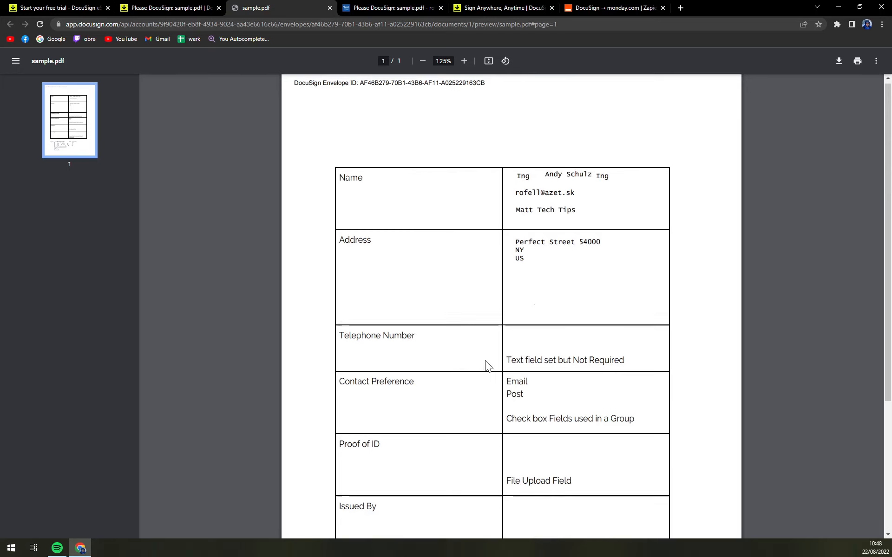